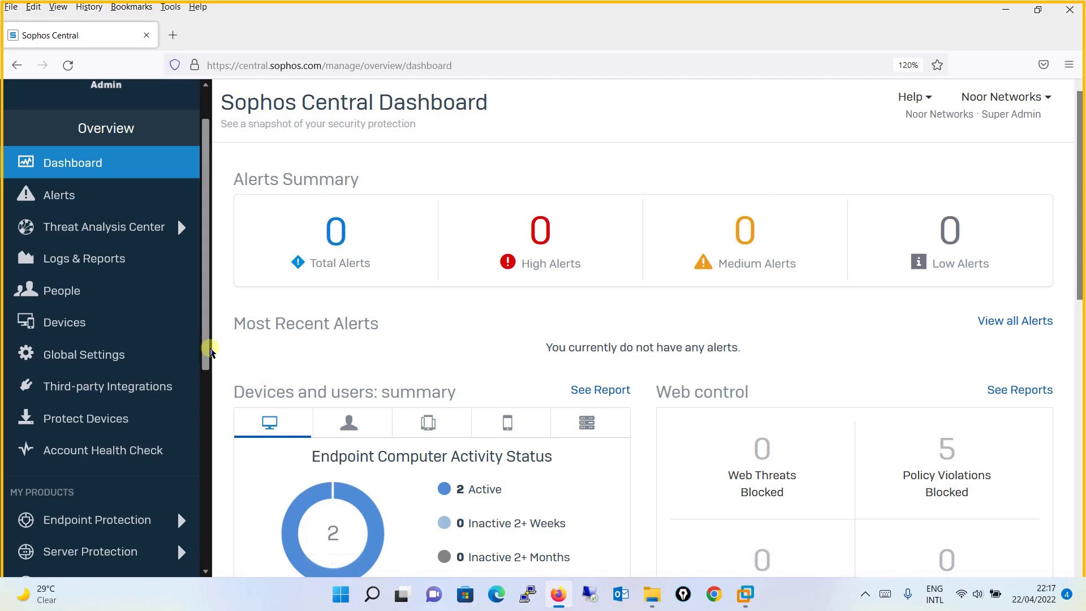
left_click_drag(206, 346, 204, 453)
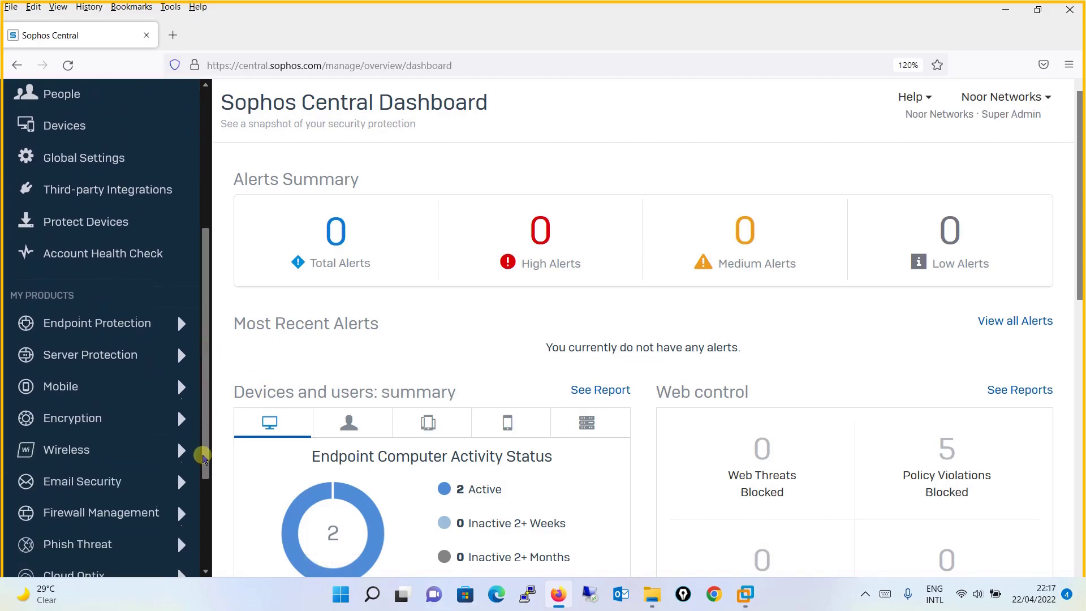
Go to the Endpoint Protection policies list.
left_click(140, 331)
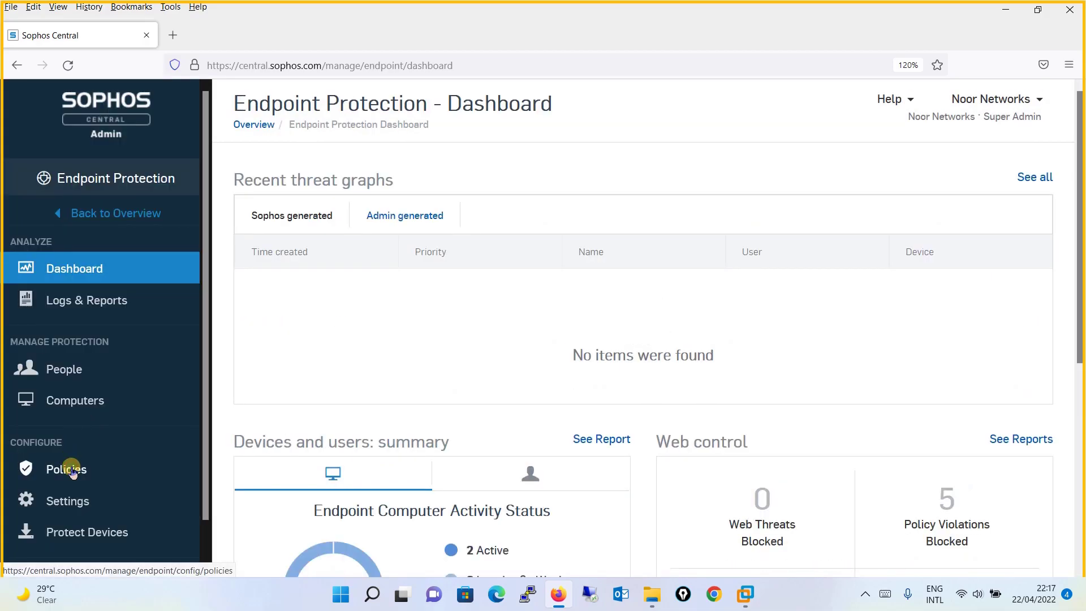
left_click(70, 471)
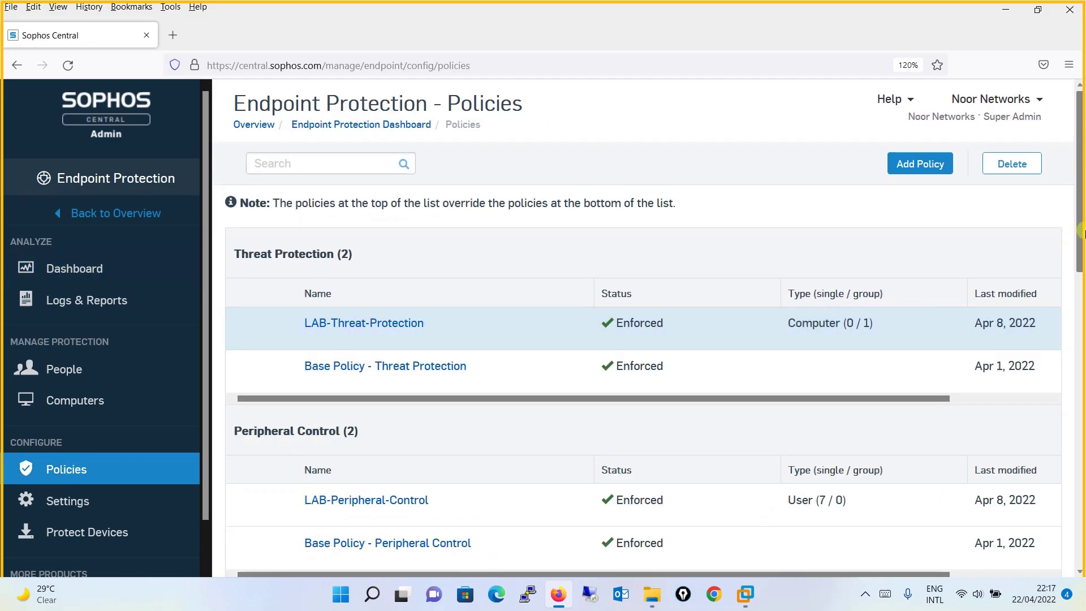
left_click_drag(1082, 235, 1068, 575)
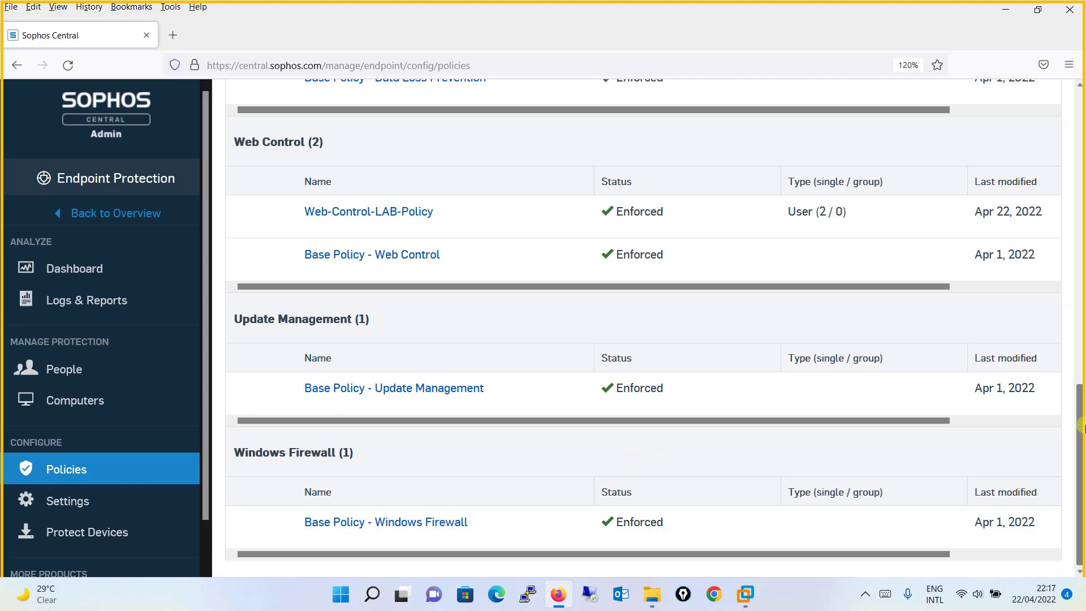
left_click_drag(1081, 440, 1020, 63)
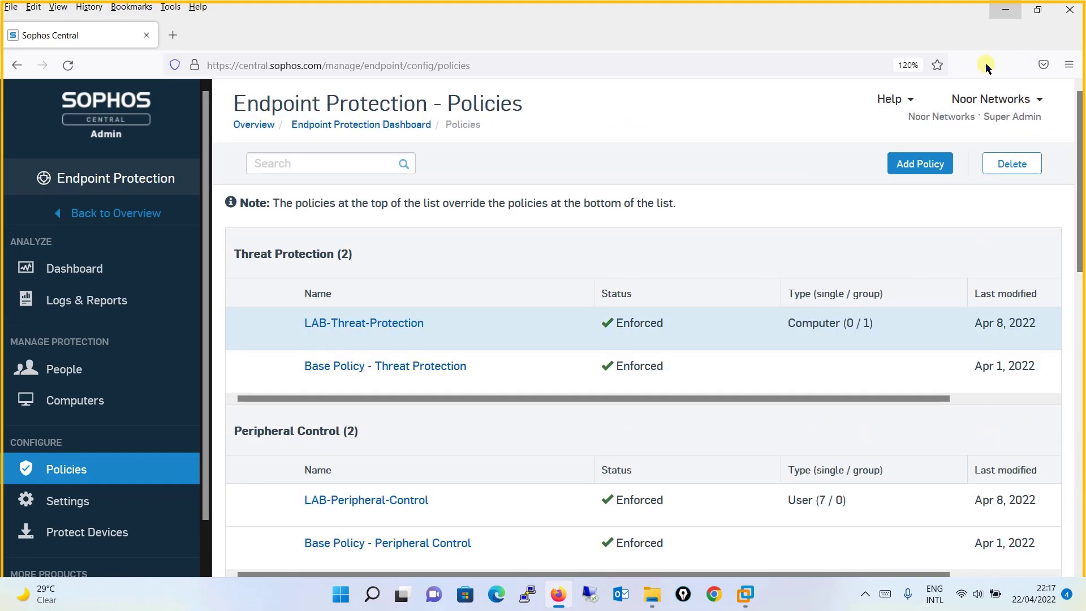
Start a new policy and choose Update Management as its feature.
left_click(940, 165)
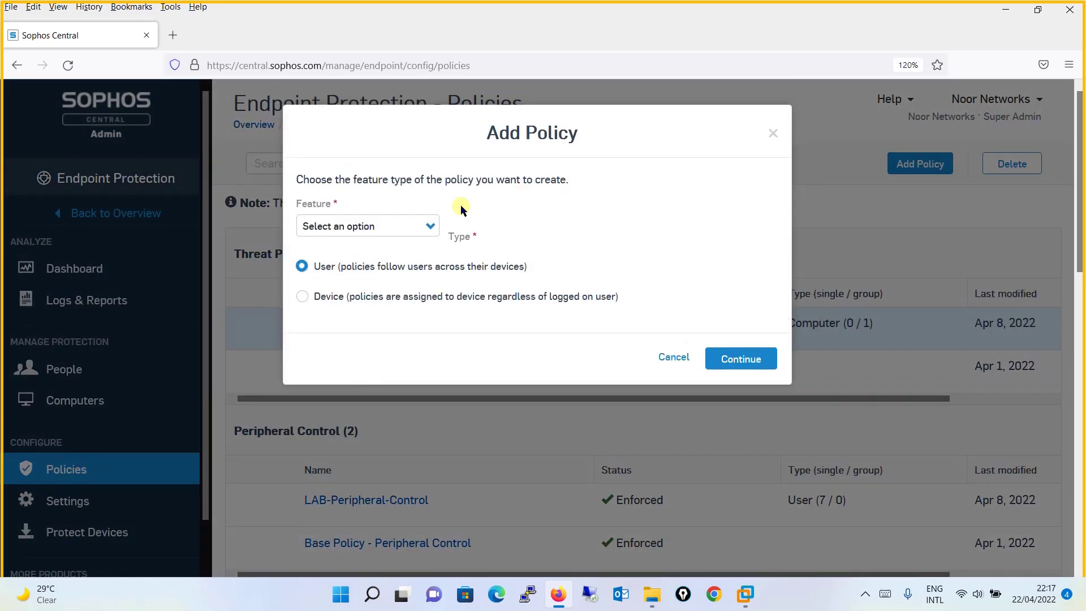
left_click(411, 228)
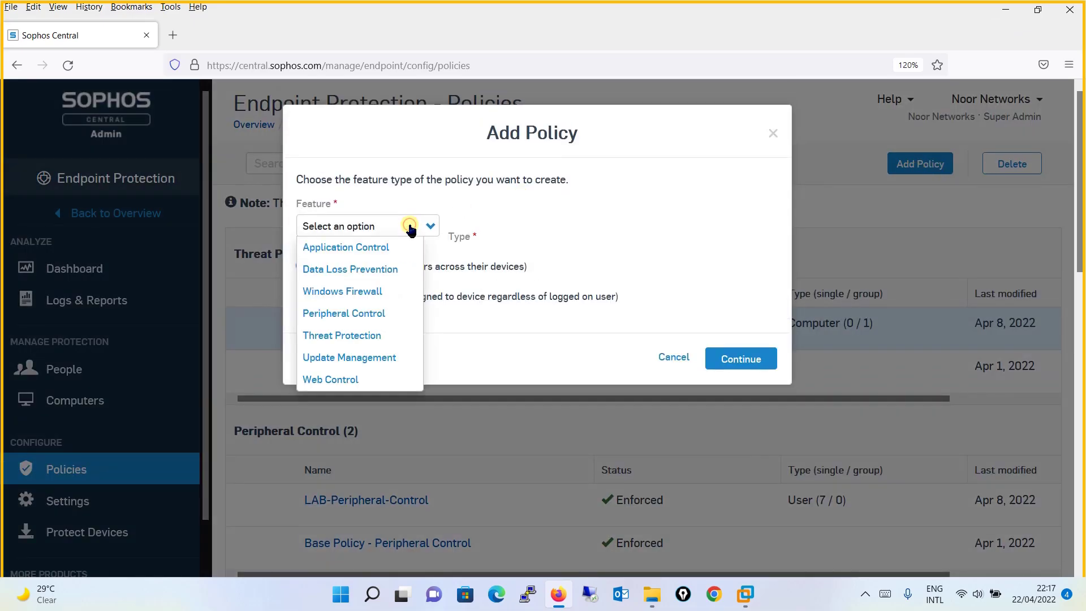
left_click(363, 357)
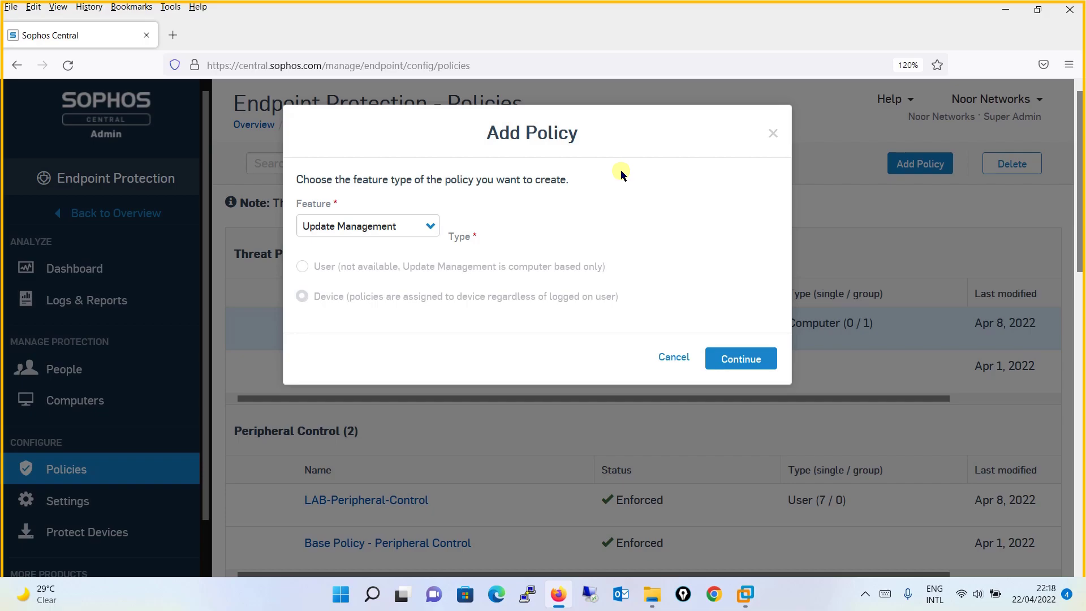
Continue to the computer policy form and name it 'Update-LAB-pOlicy'.
left_click(737, 363)
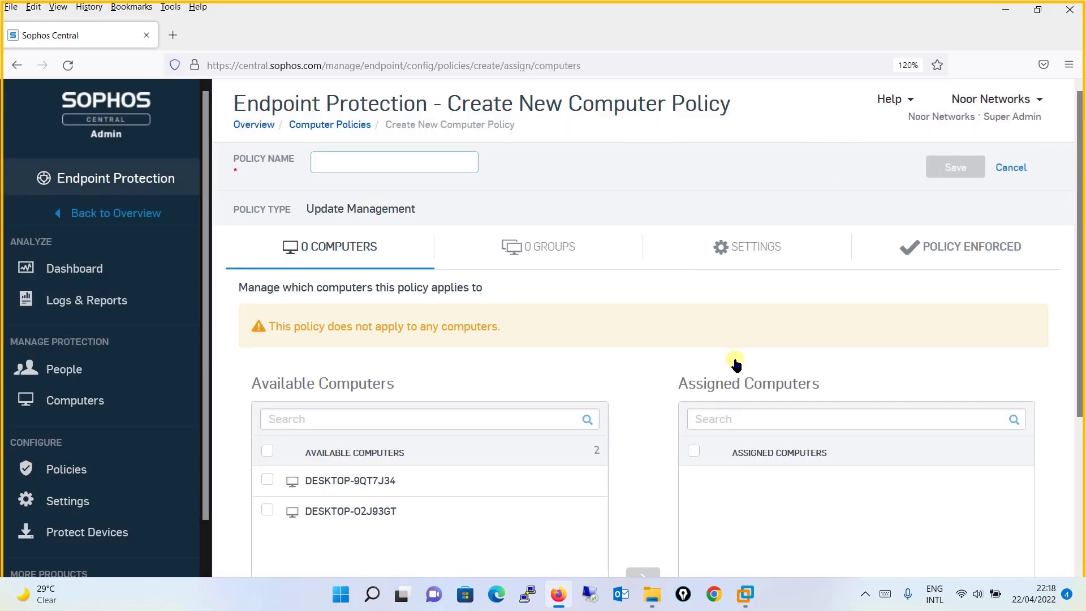
left_click(370, 170)
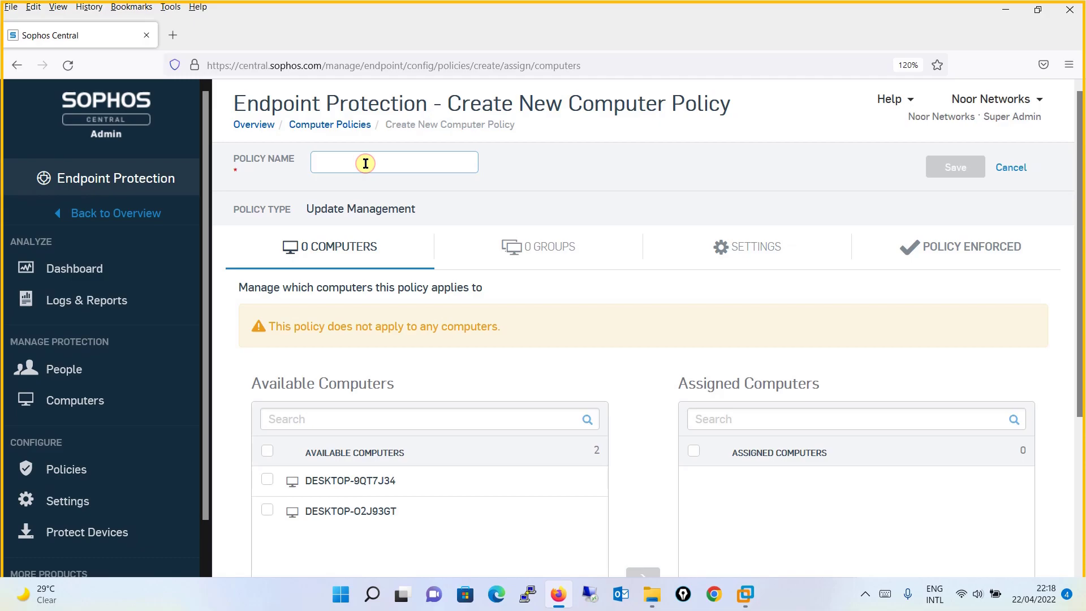
type("Updat")
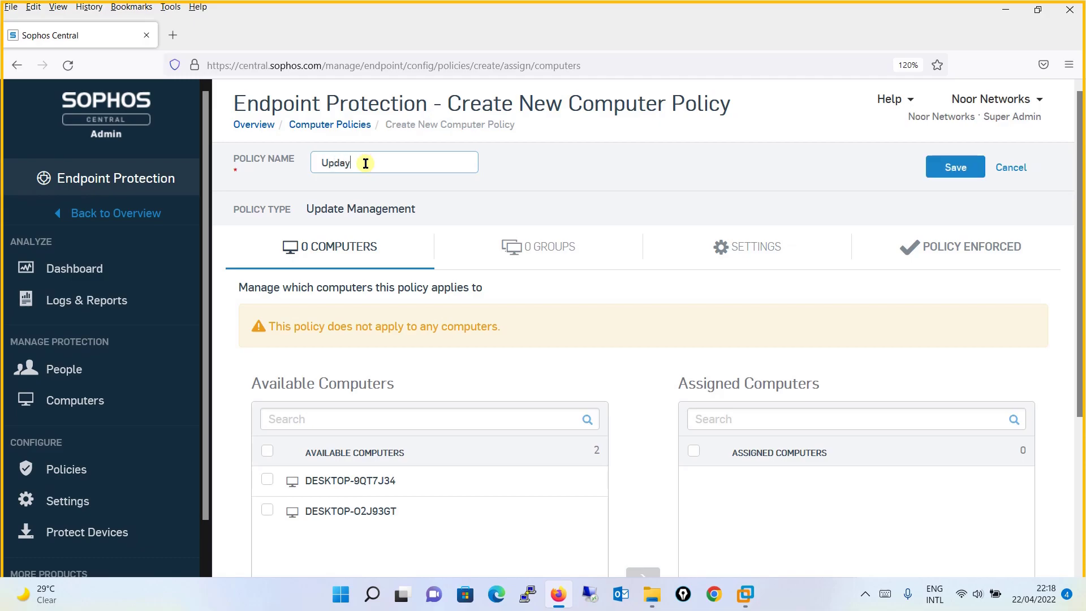
key("BackSpace")
type("te-")
type("LAB-pOlicy")
Assign DESKTOP-9QT7J34 and DESKTOP-O2J93GT to the policy.
left_click(267, 454)
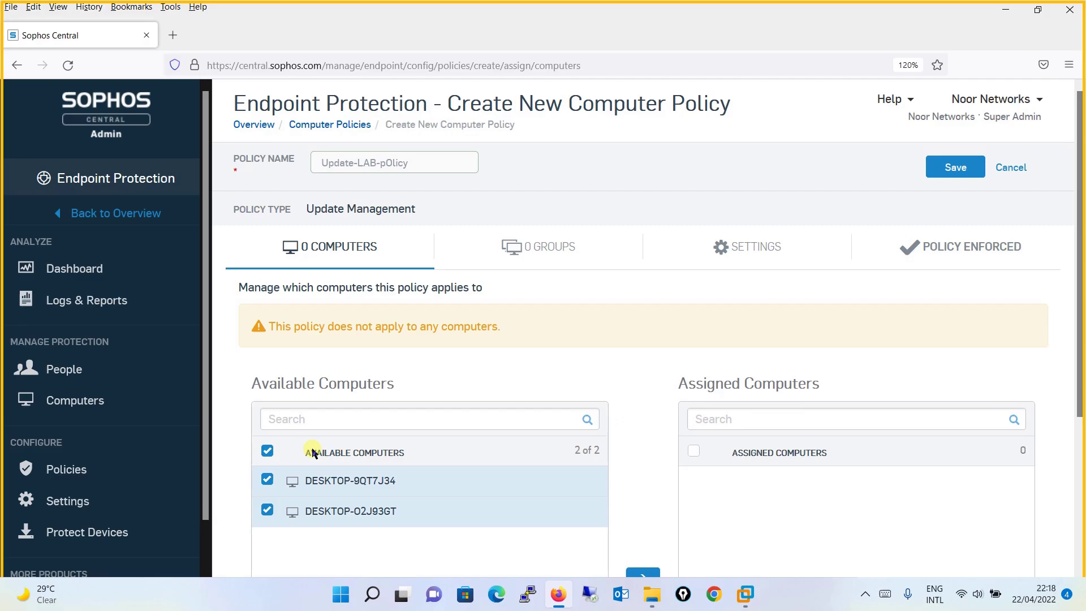
mouse_move(1078, 290)
left_mouse_down()
mouse_move(1083, 388)
mouse_move(1080, 380)
left_mouse_up()
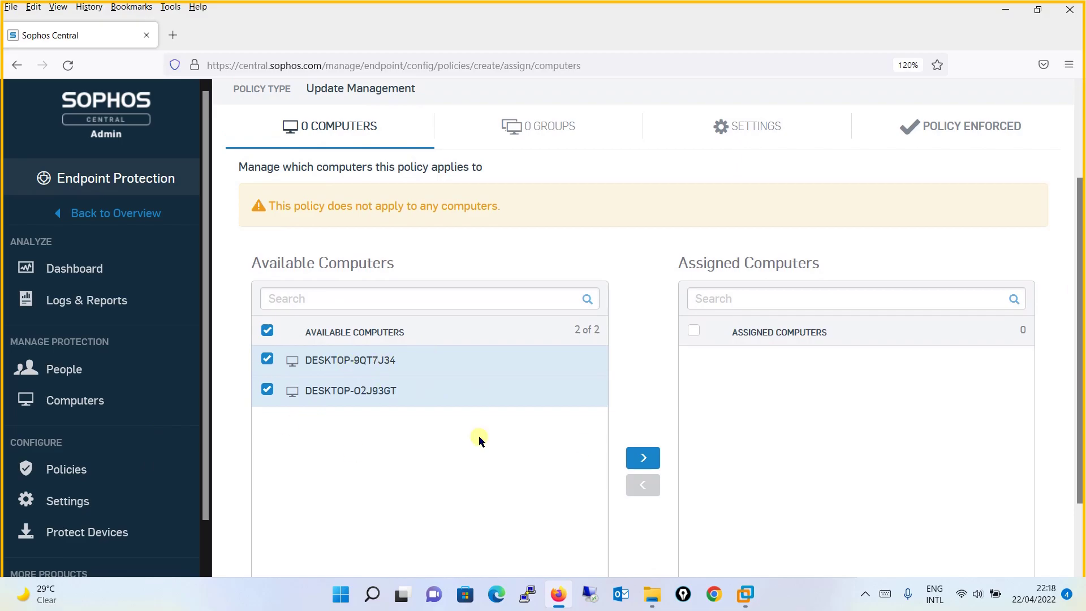
left_click(643, 459)
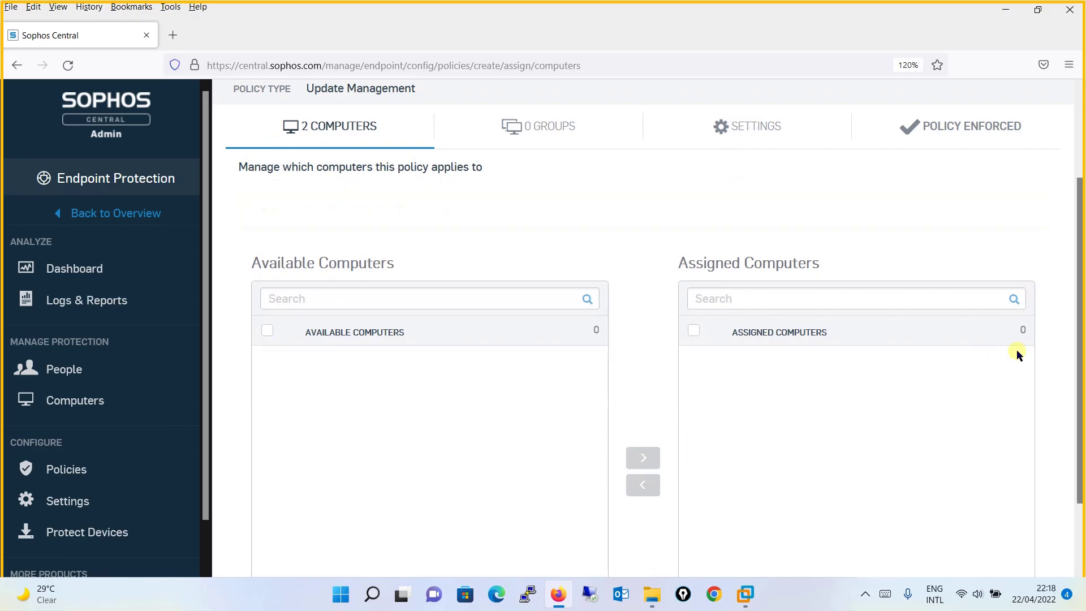
left_click_drag(1079, 331, 1076, 245)
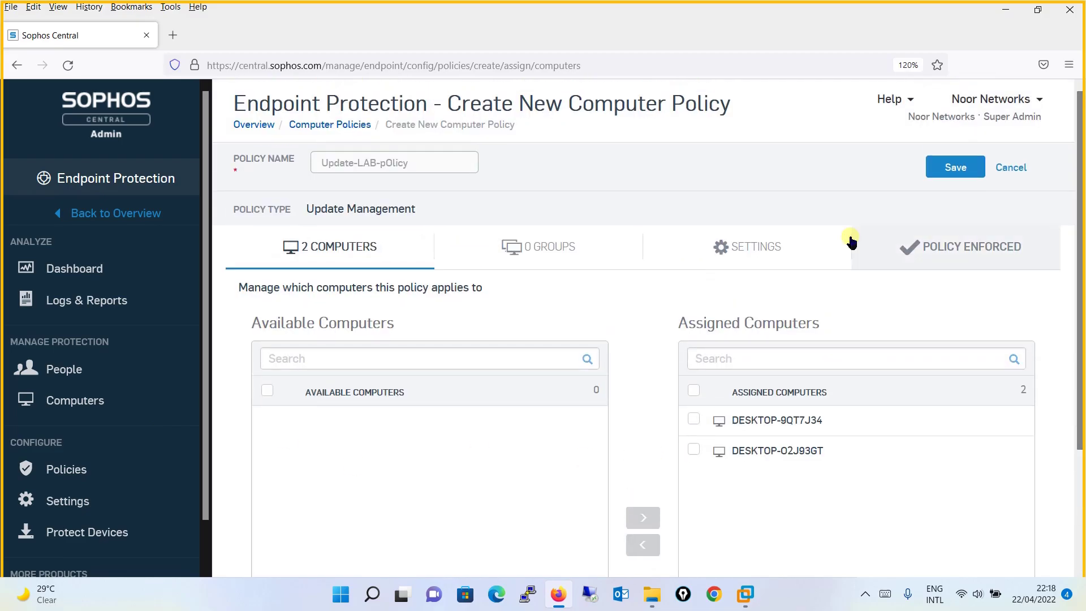
Enable scheduled updates and set them to run at 03:00 AM on Saturday.
left_click(790, 247)
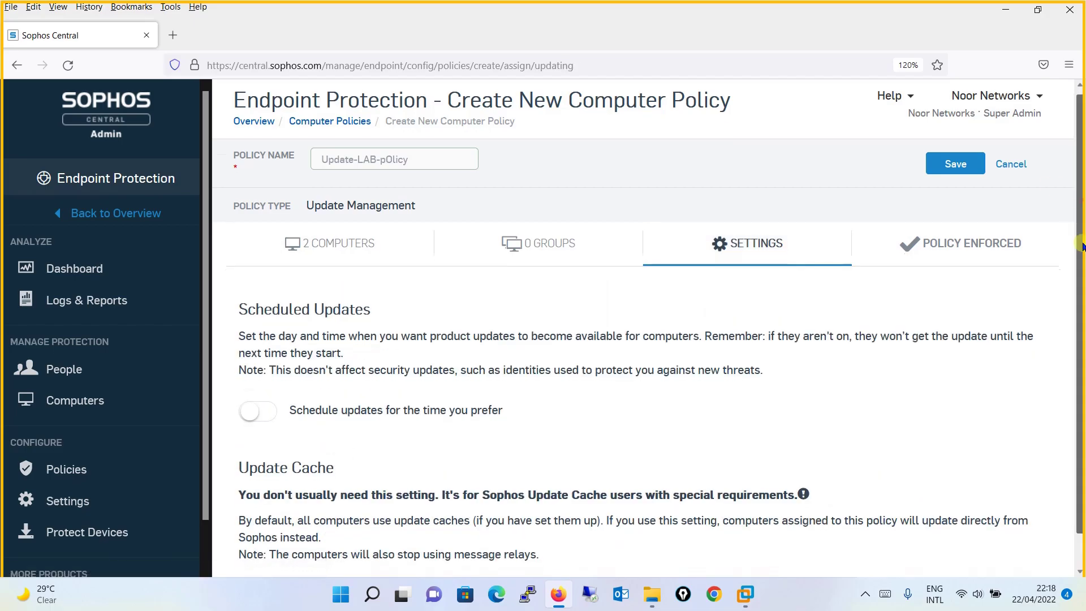
scroll(1010, 251, "down", 1)
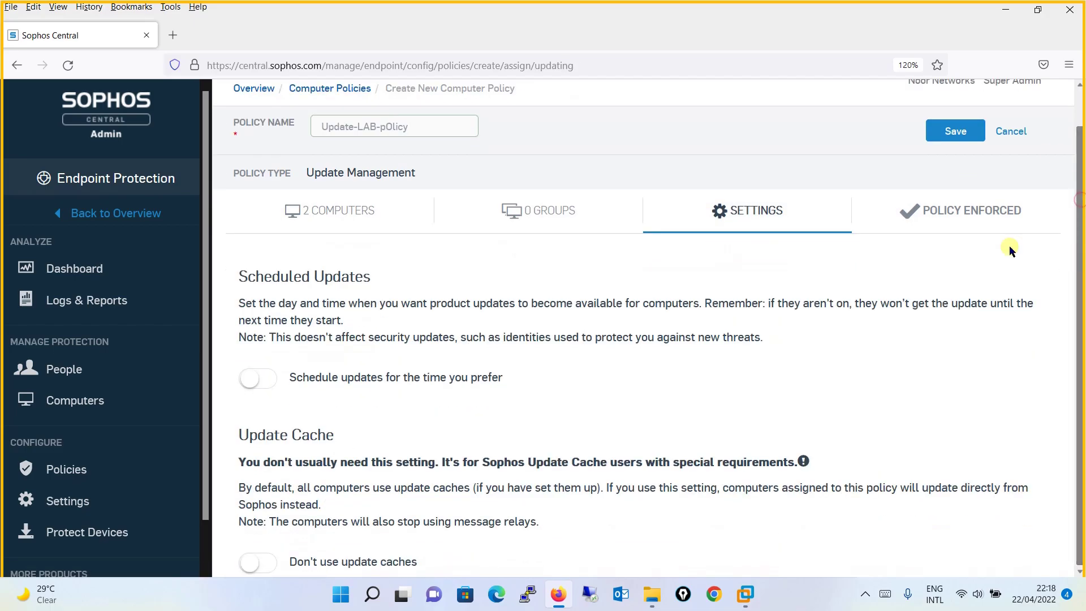
left_click(258, 380)
scroll(261, 384, "down", 1)
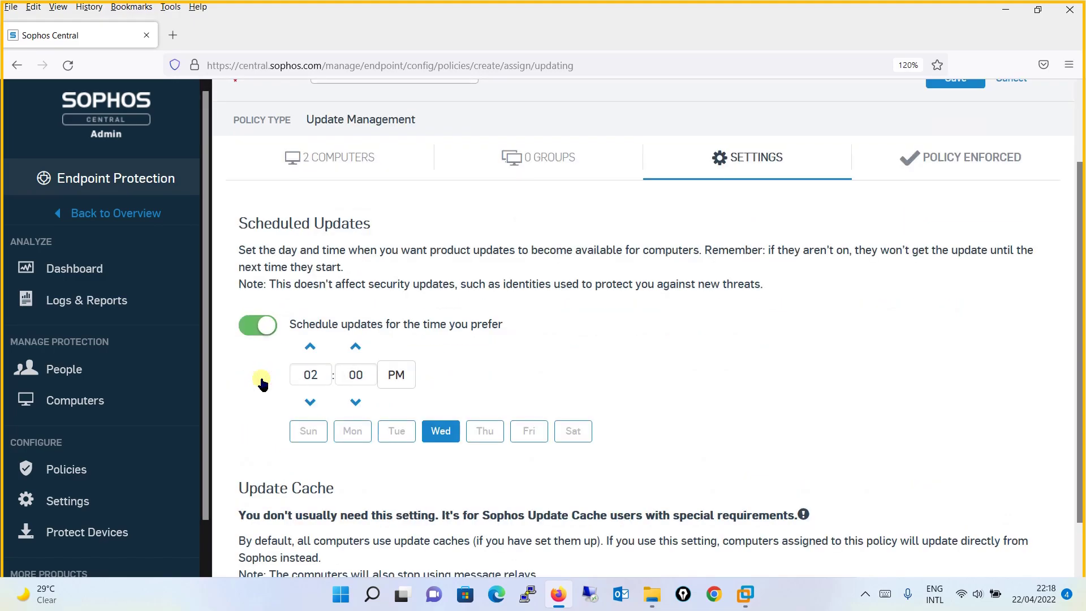
double_click(311, 376)
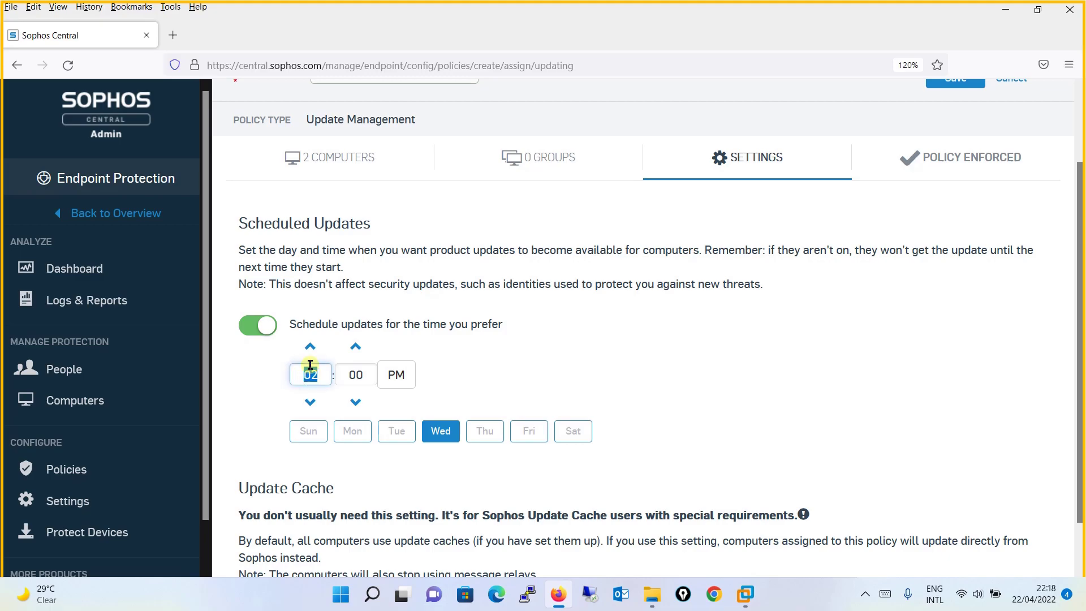
left_click(310, 346)
left_click(392, 376)
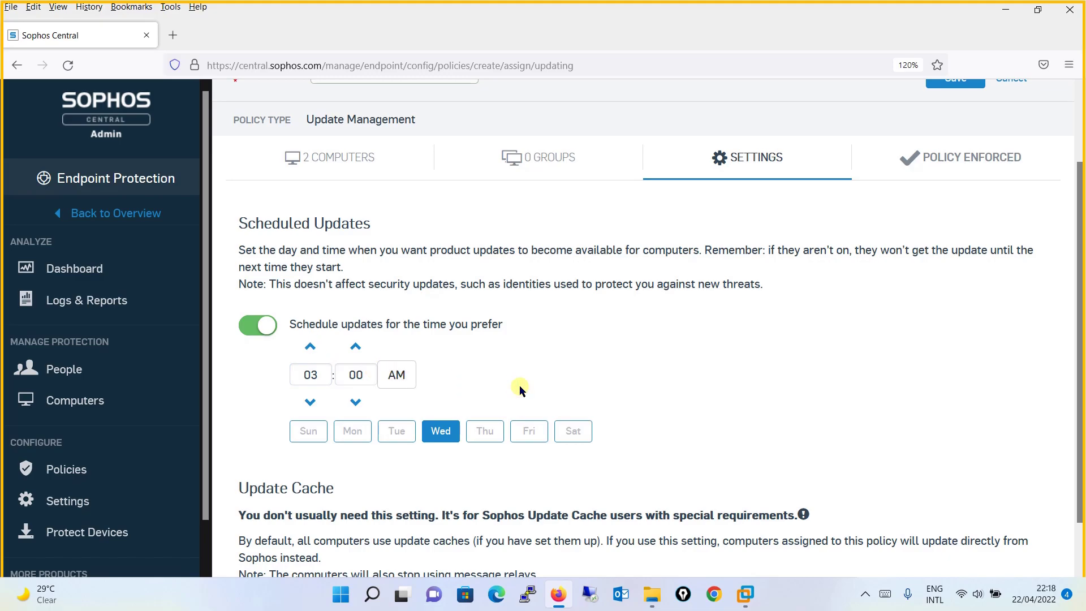
left_click(574, 434)
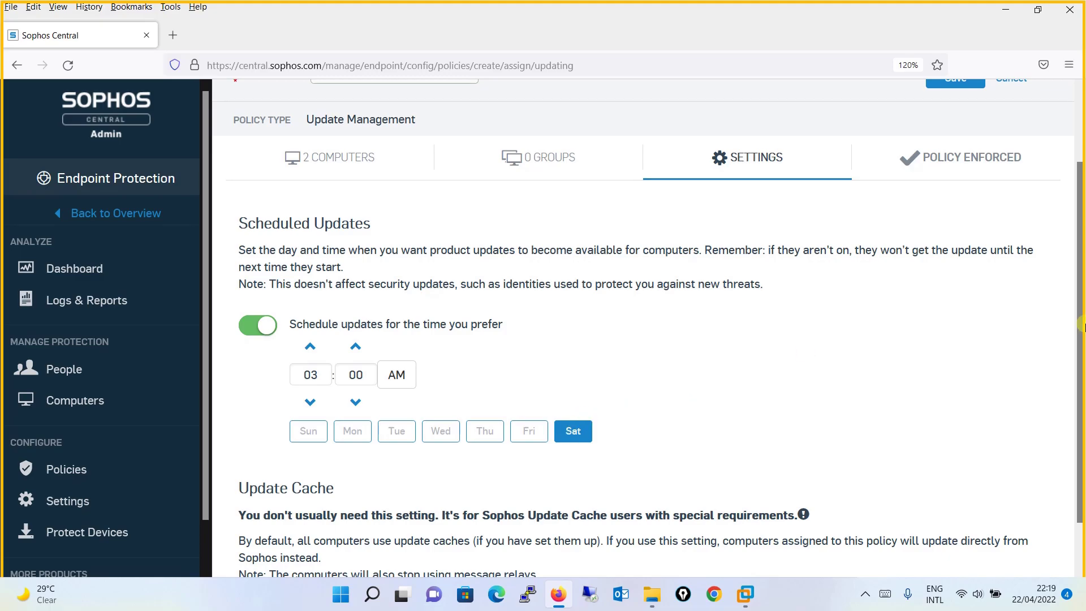
left_click_drag(1084, 332, 1080, 430)
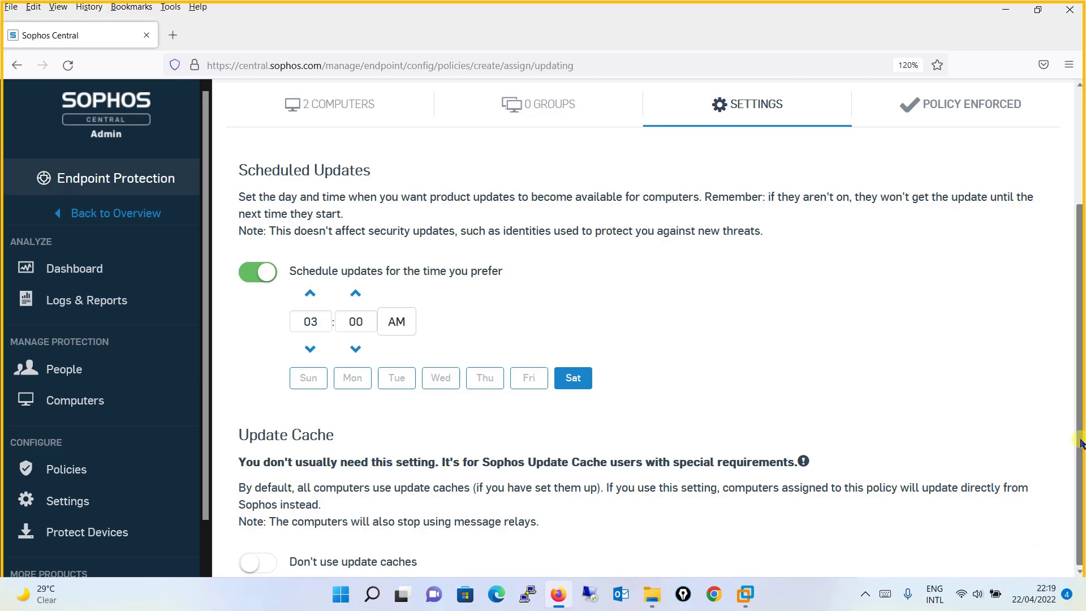
left_click_drag(1082, 441, 1082, 302)
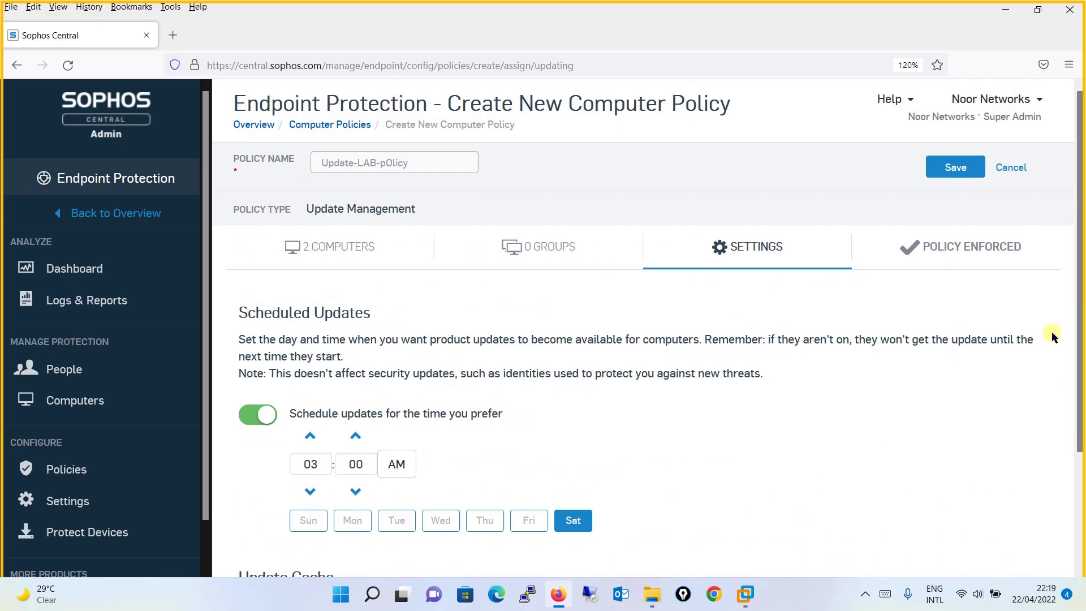
Check the Policy Enforced options, save Update-LAB-pOlicy and go to Computers.
left_click(991, 255)
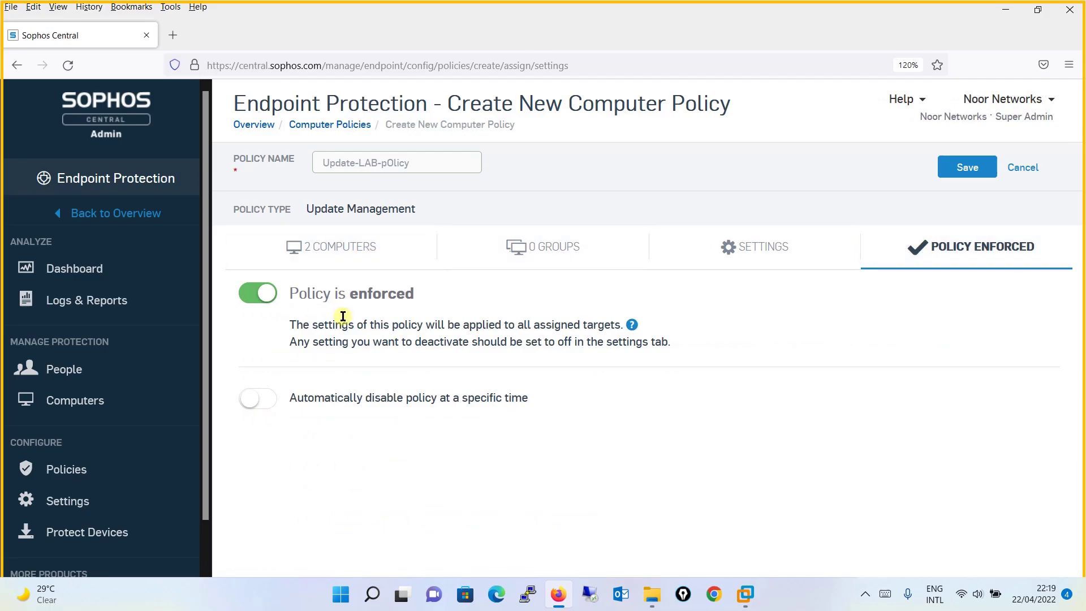
left_click(963, 172)
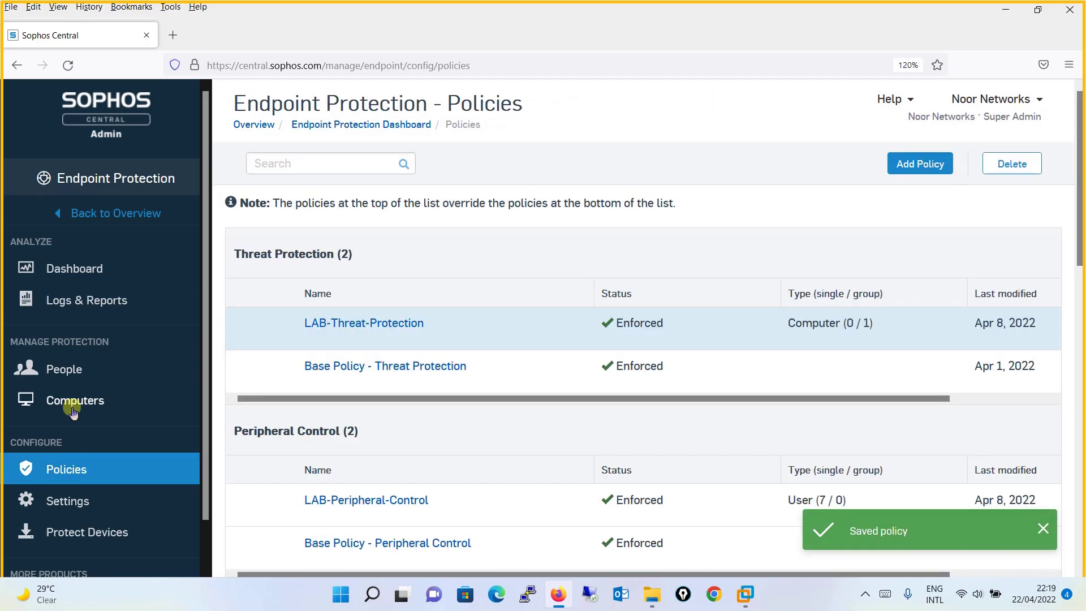
left_click(121, 411)
Trigger an immediate software update on DESKTOP-9QT7J34.
left_click(313, 356)
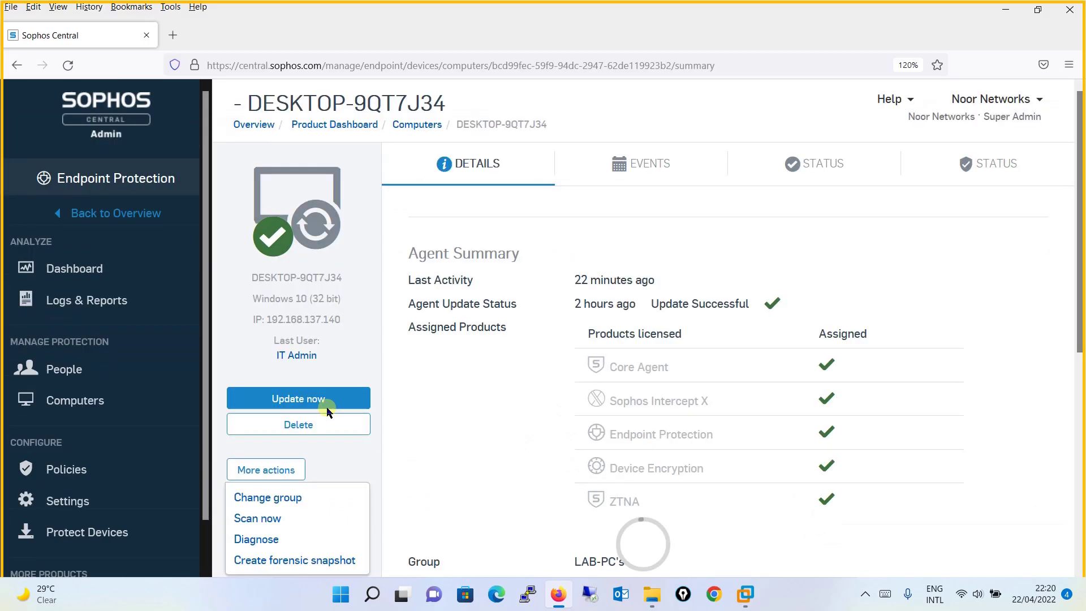
left_click(332, 422)
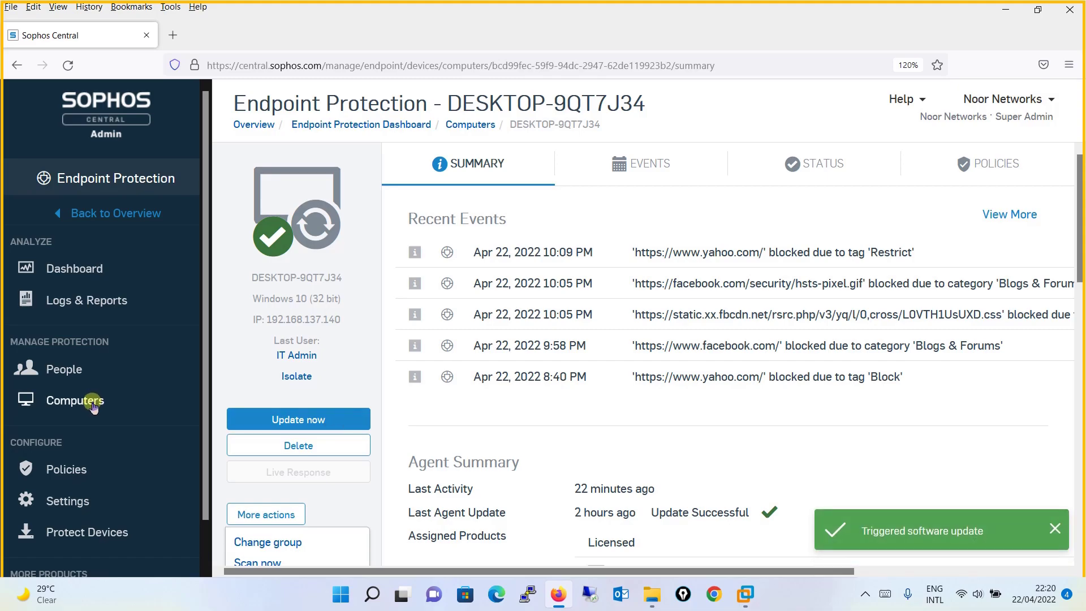
Return to the computer list and open DESKTOP-O2J93GT's details.
left_click(91, 402)
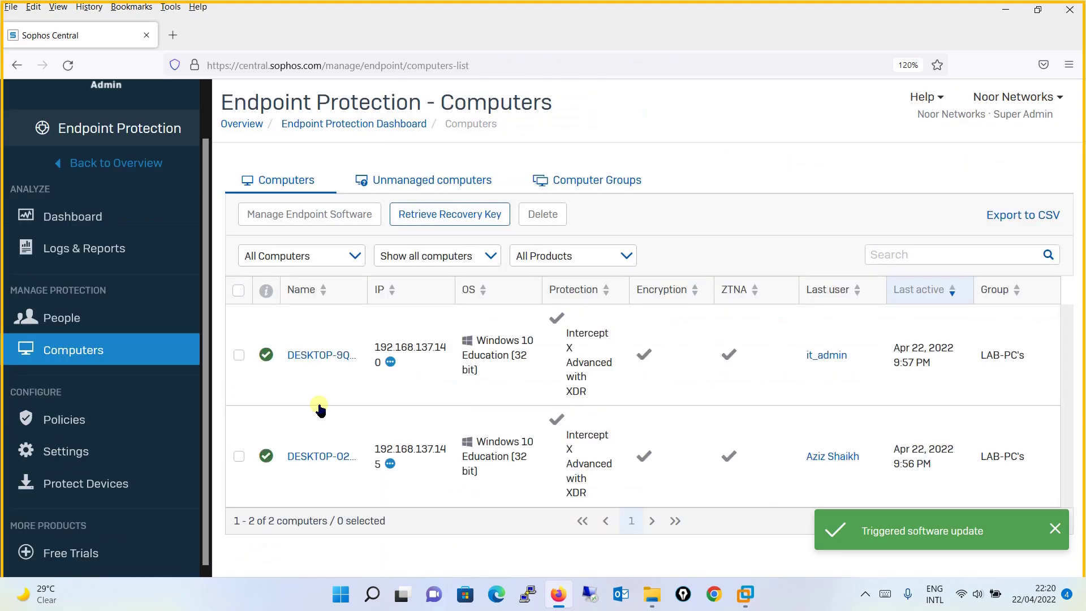
left_click(323, 455)
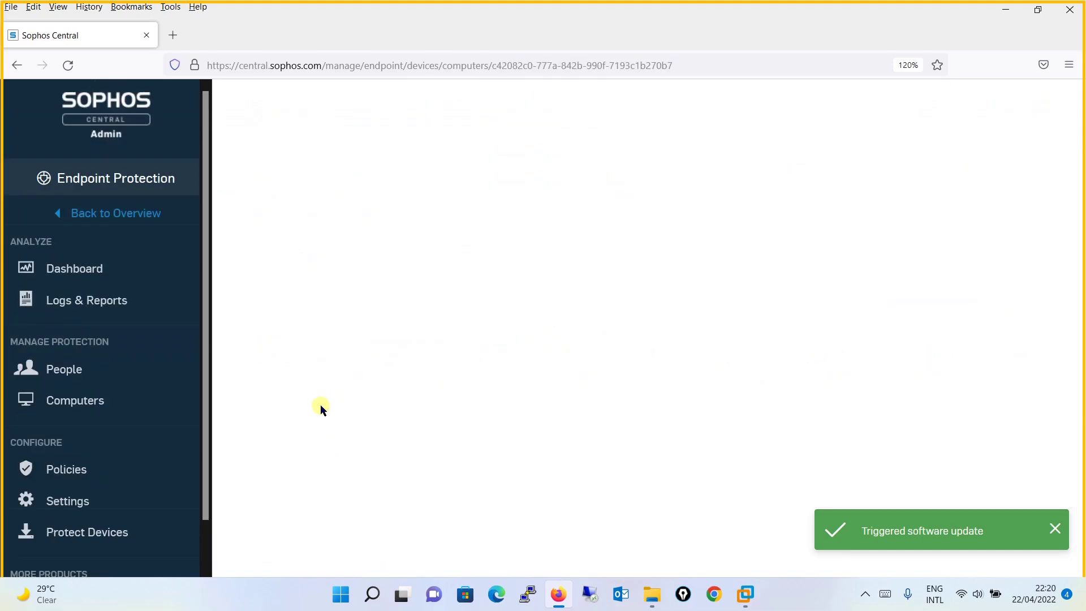